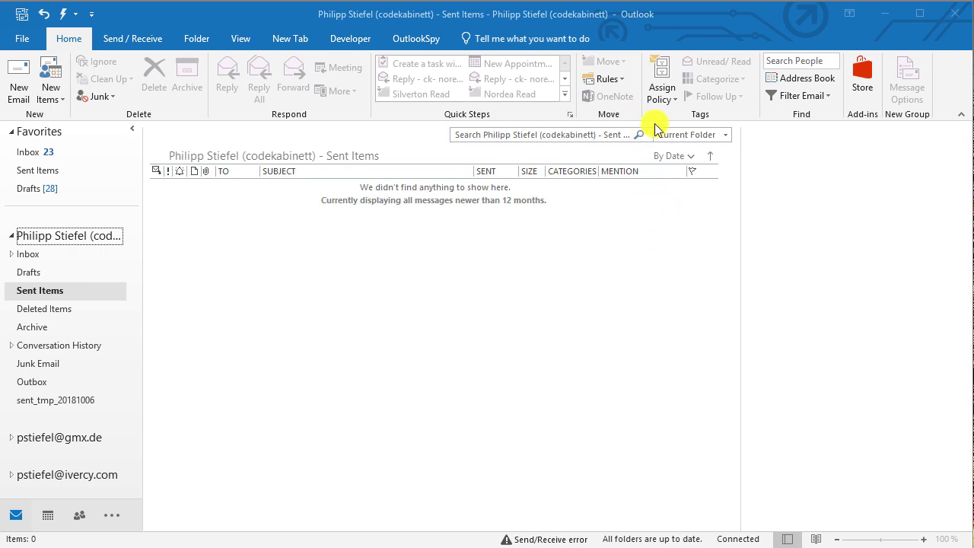
Step: Open Manage Rules & Alerts from the Rules menu and begin a New Rule
{"action": "left_click", "coordinate": [621, 83]}
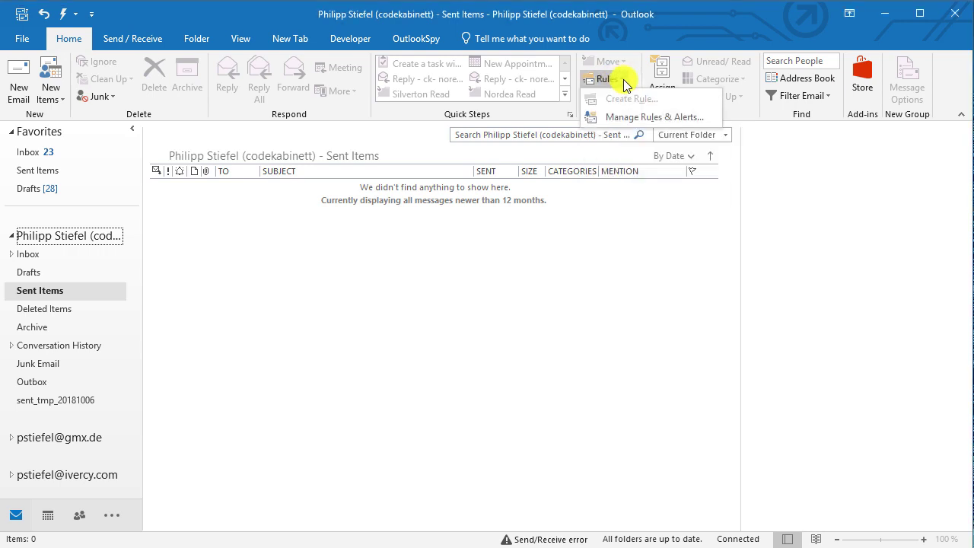
{"action": "left_click", "coordinate": [628, 118]}
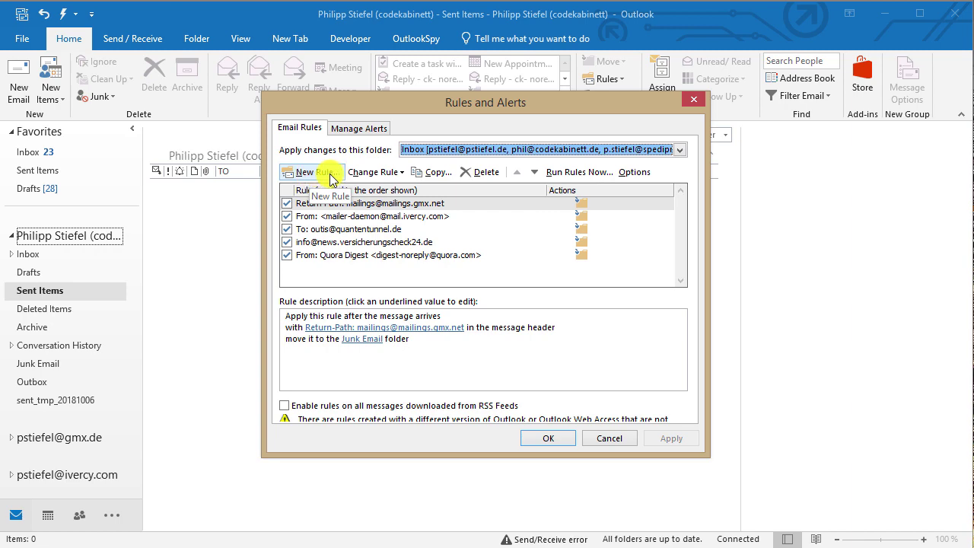
{"action": "left_click", "coordinate": [308, 173]}
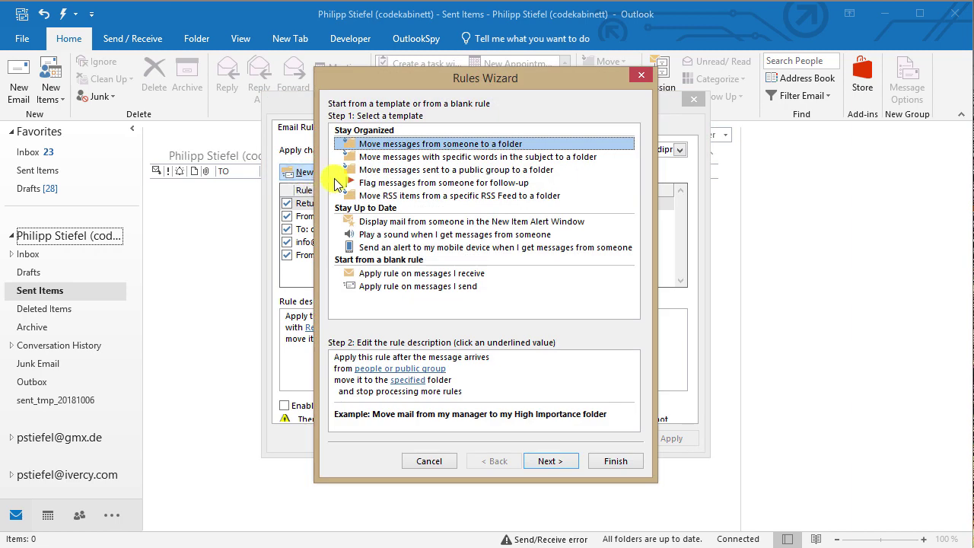
Step: Base the rule on messages you send, skip all conditions, and accept the every-message warning
{"action": "left_click", "coordinate": [389, 291]}
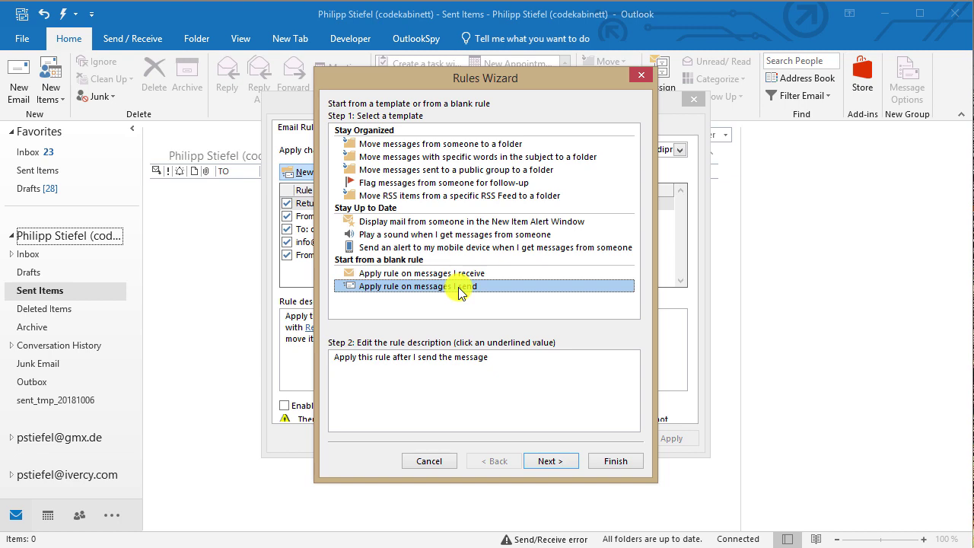
{"action": "left_click", "coordinate": [553, 462]}
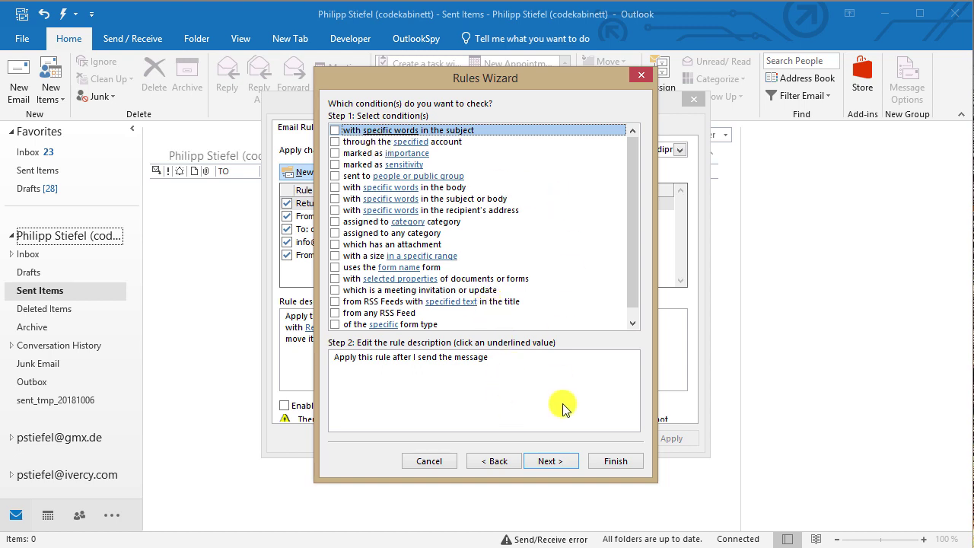
{"action": "left_click", "coordinate": [550, 461]}
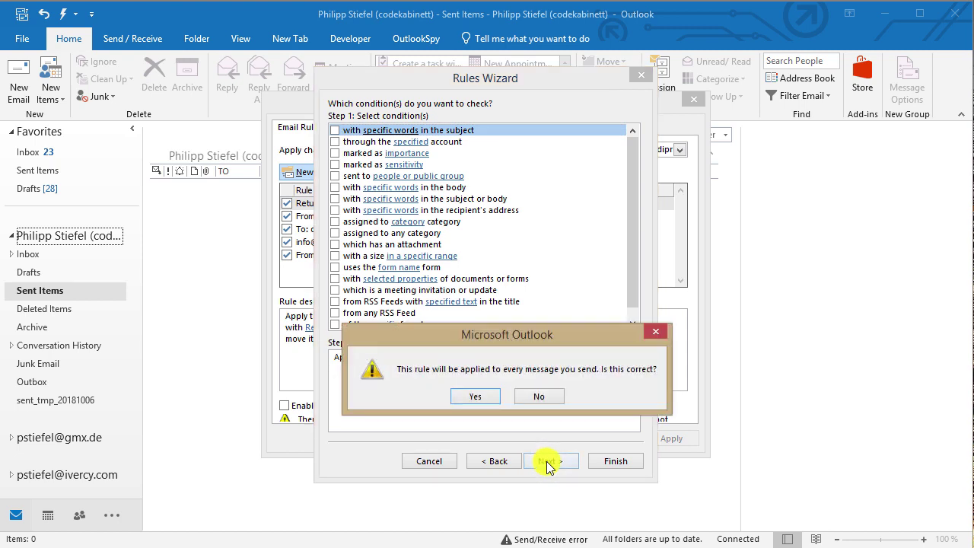
{"action": "left_click", "coordinate": [468, 400]}
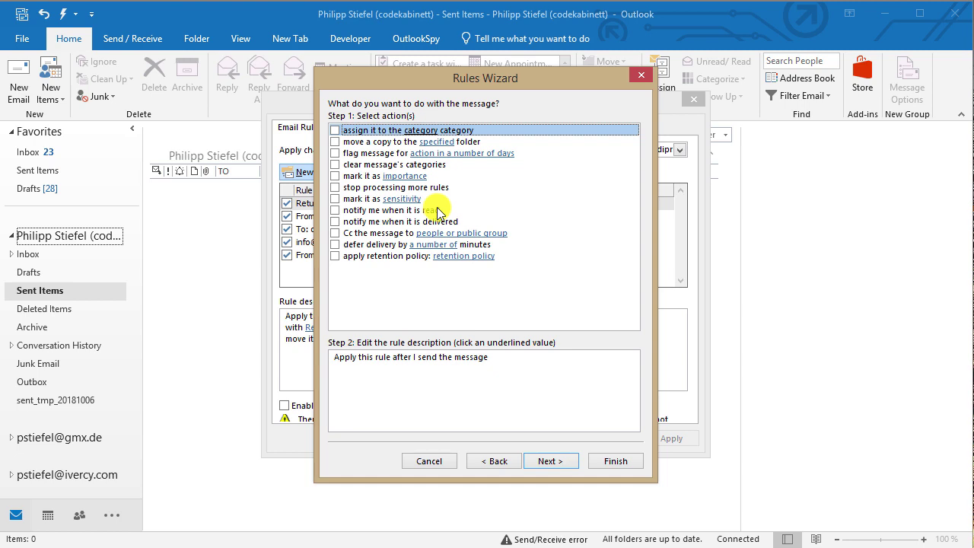
Step: Add the 'Cc the message to people or public group' action, using the team's info address
{"action": "left_click", "coordinate": [337, 234]}
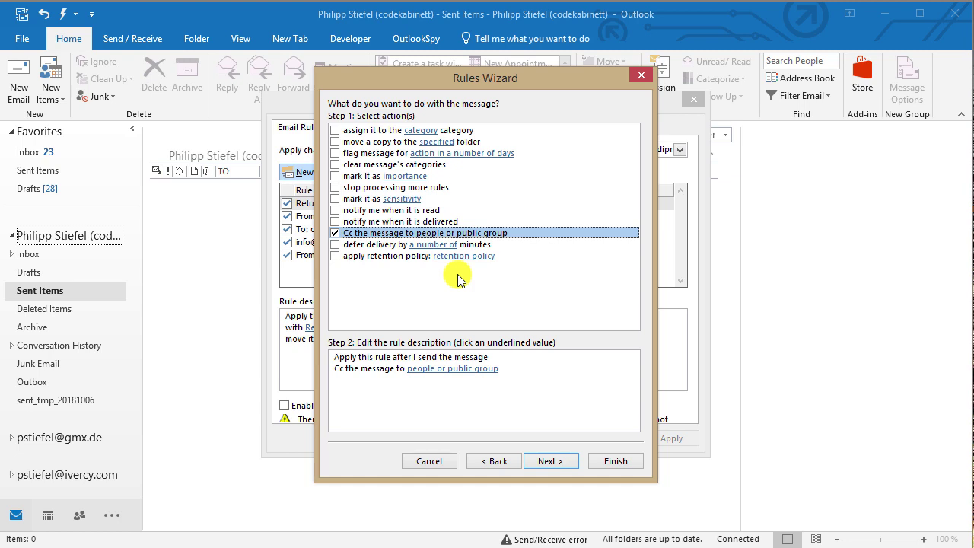
{"action": "key", "text": "Tab"}
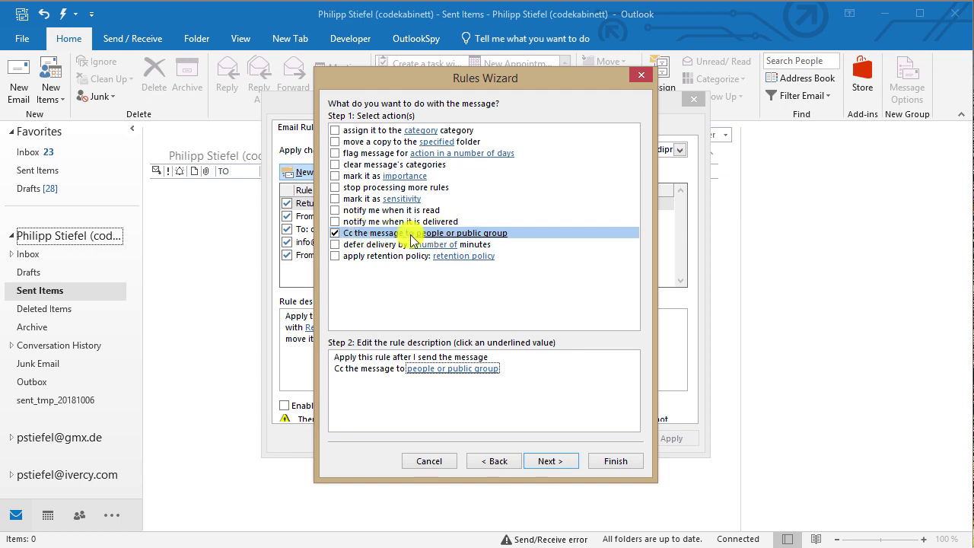
{"action": "left_click", "coordinate": [428, 370]}
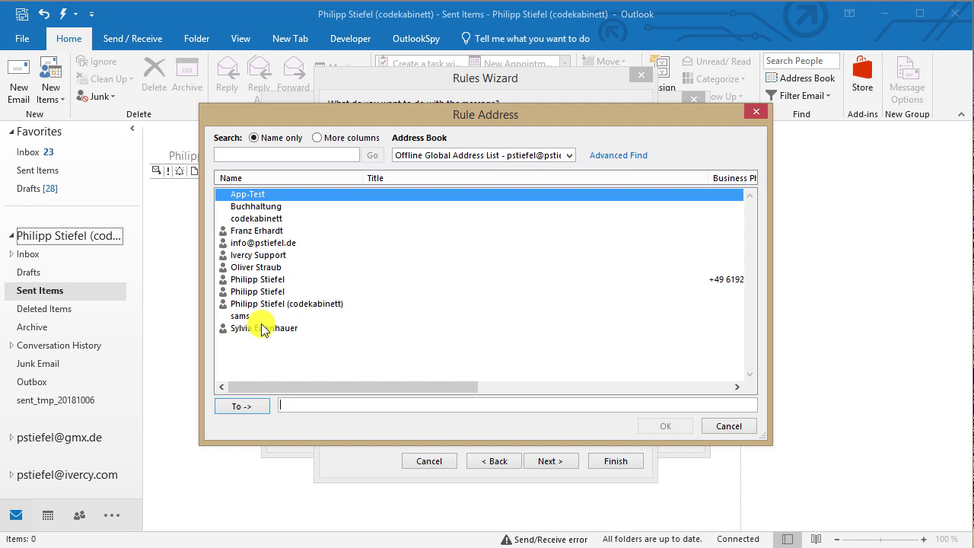
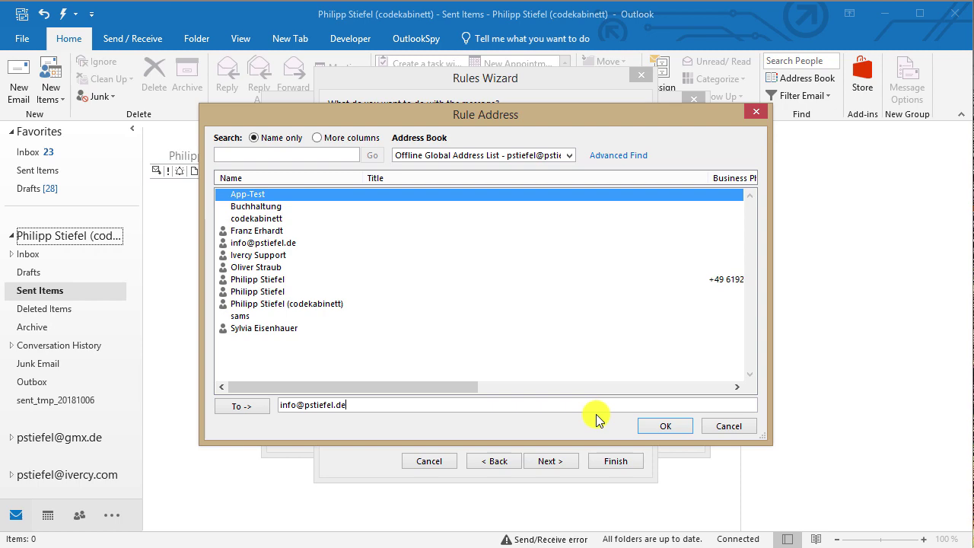
{"action": "left_click", "coordinate": [657, 431]}
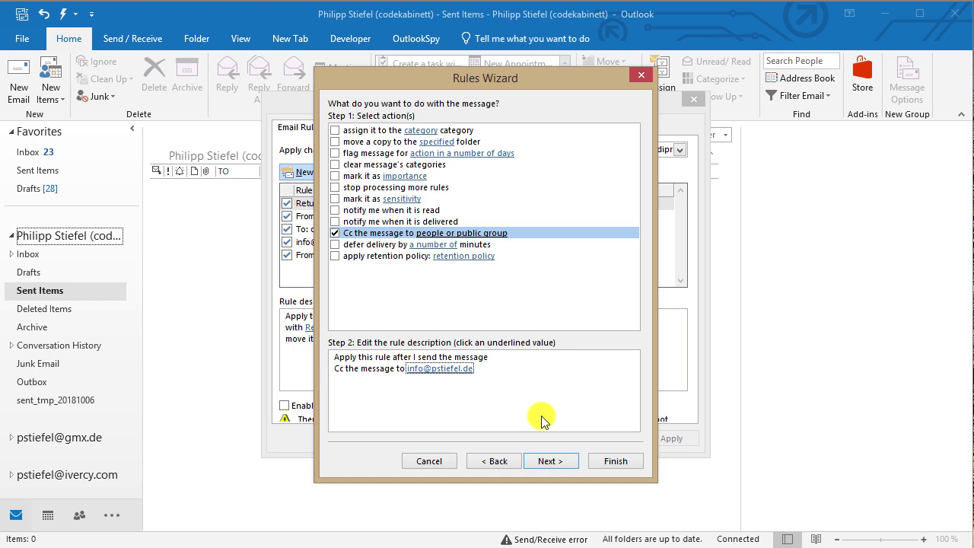
Step: Add an 'except if sent to' exception for the team's info contact, then continue to final setup
{"action": "left_click", "coordinate": [548, 462]}
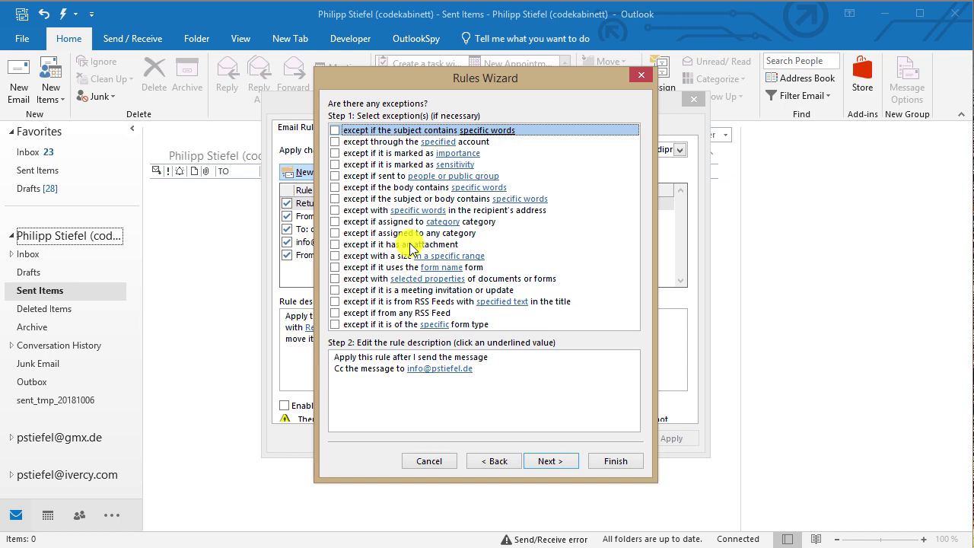
{"action": "left_click", "coordinate": [336, 177]}
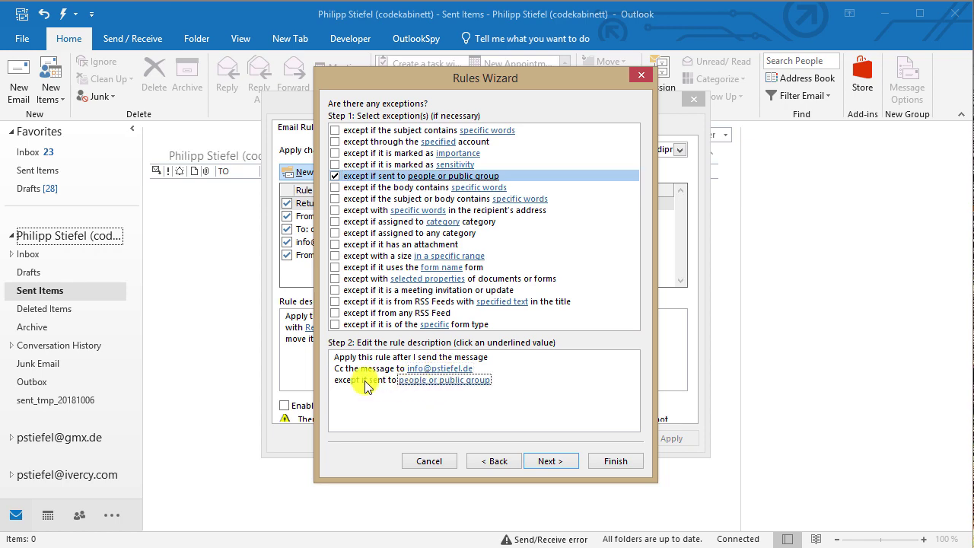
{"action": "left_click", "coordinate": [433, 383]}
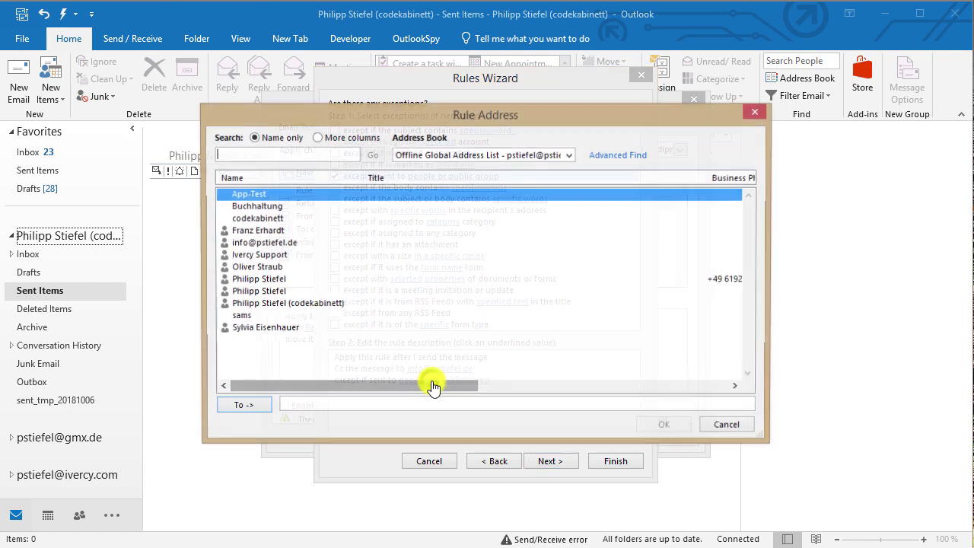
{"action": "double_click", "coordinate": [275, 244]}
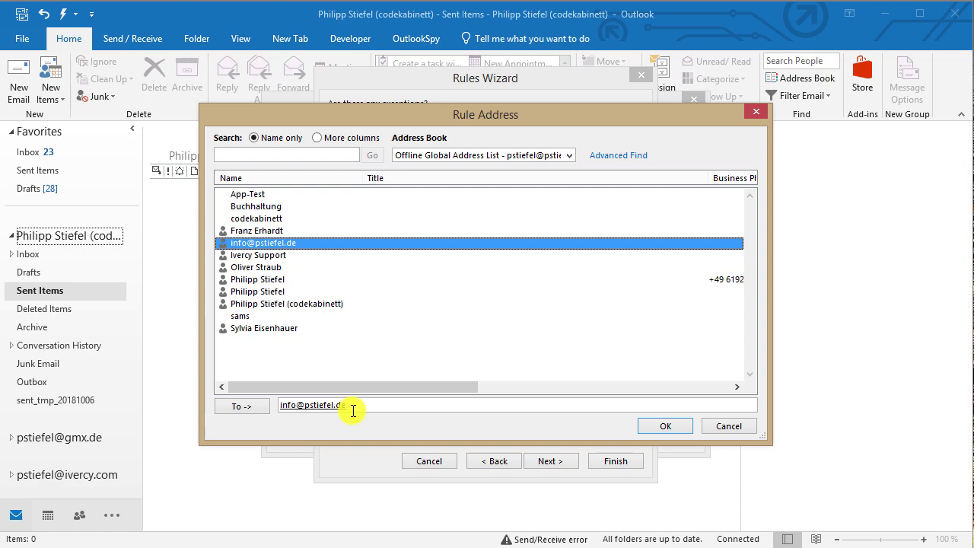
{"action": "left_click", "coordinate": [666, 426]}
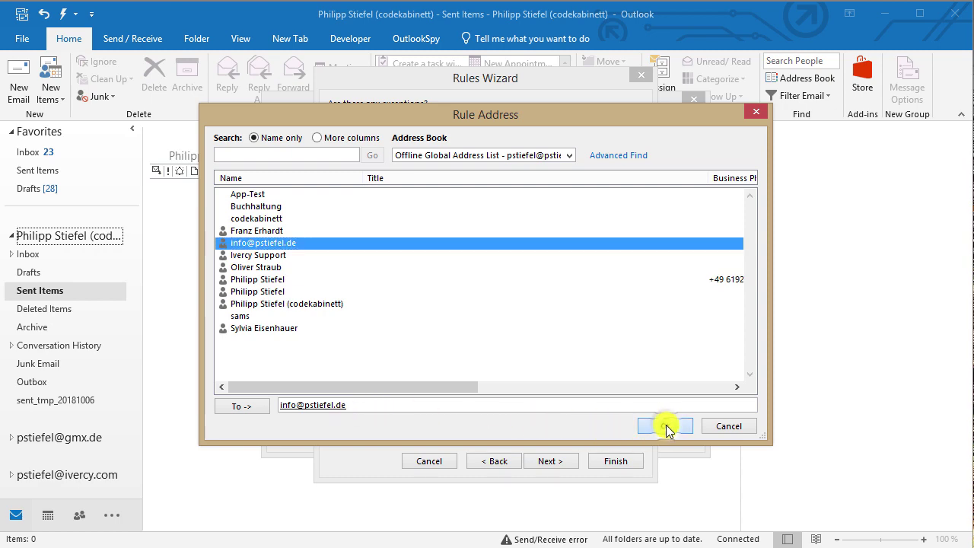
{"action": "left_click", "coordinate": [557, 462]}
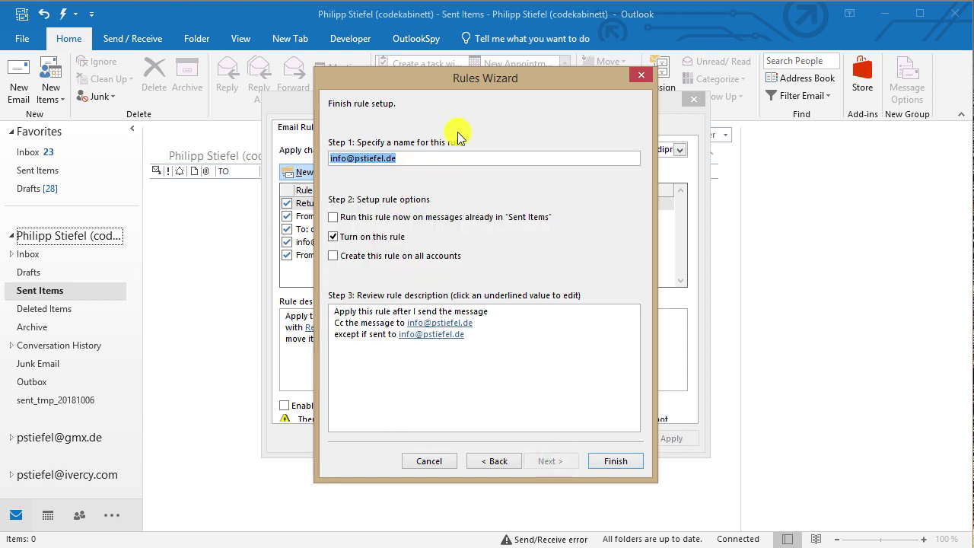
Step: Name the rule 'CC my Team', keep it on this account only, and finish it
{"action": "left_click_drag", "start_coordinate": [415, 157], "coordinate": [322, 164]}
{"action": "type", "text": "c"}
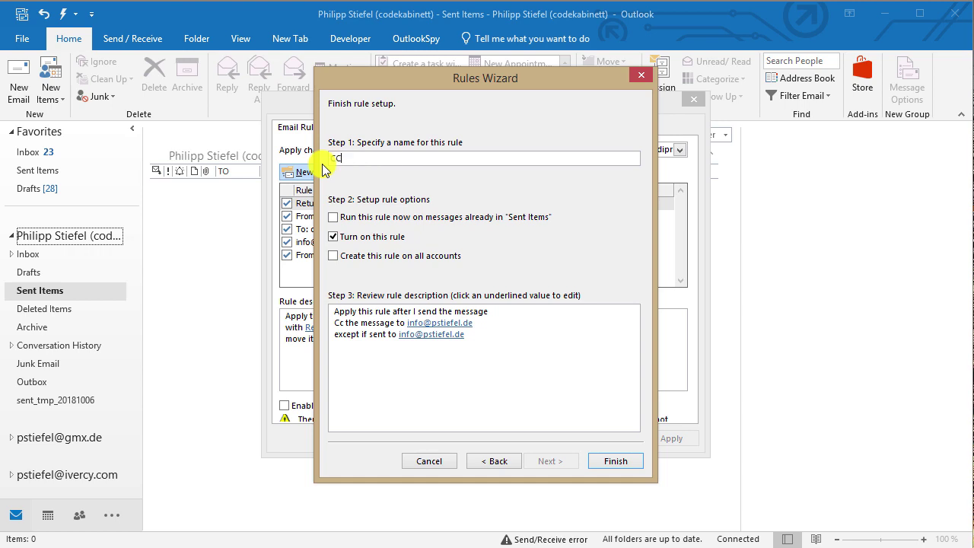
{"action": "type", "text": "c mm"}
{"action": "type", "text": " Team"}
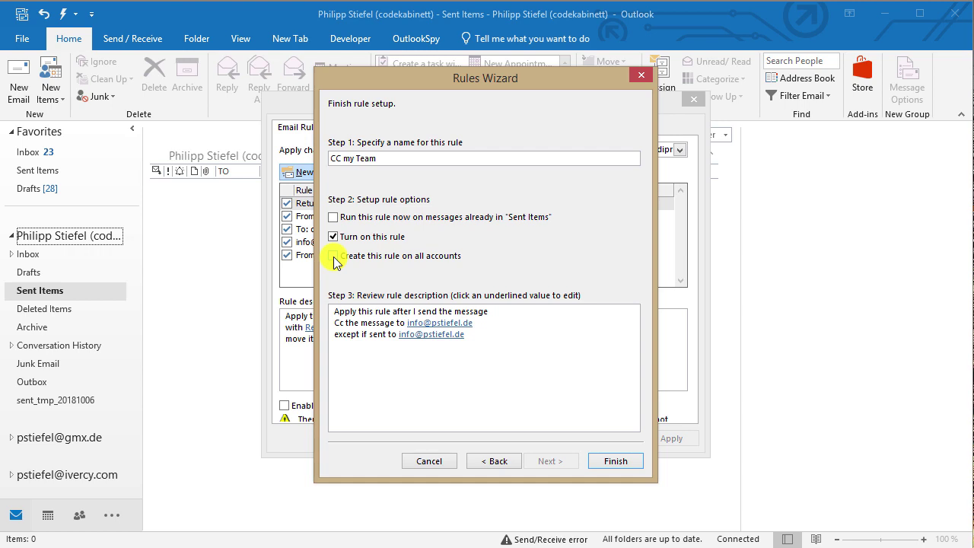
{"action": "left_click", "coordinate": [335, 259]}
{"action": "left_click", "coordinate": [332, 258]}
{"action": "left_click", "coordinate": [610, 462]}
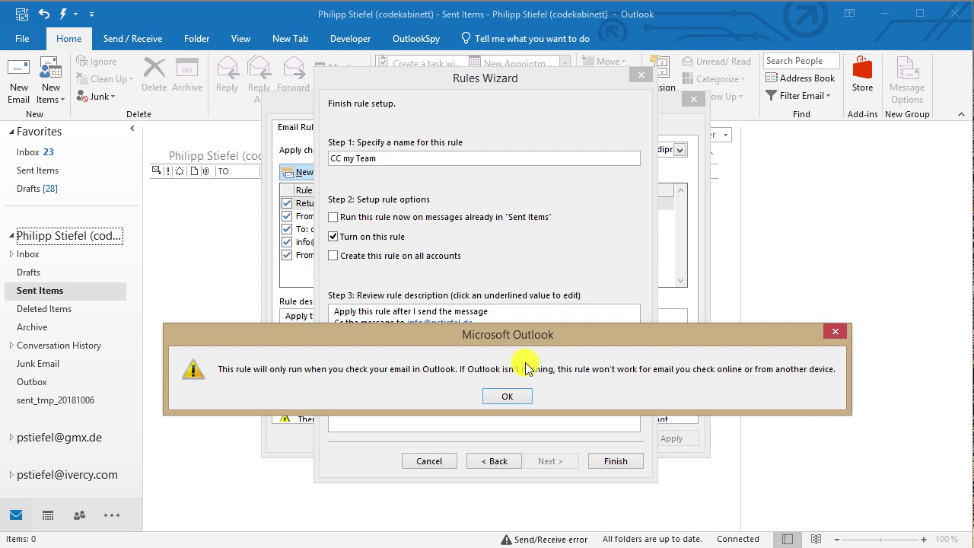
Step: Acknowledge the Outlook-running notice, select CC my Team, and close Rules and Alerts with OK
{"action": "left_click", "coordinate": [507, 396]}
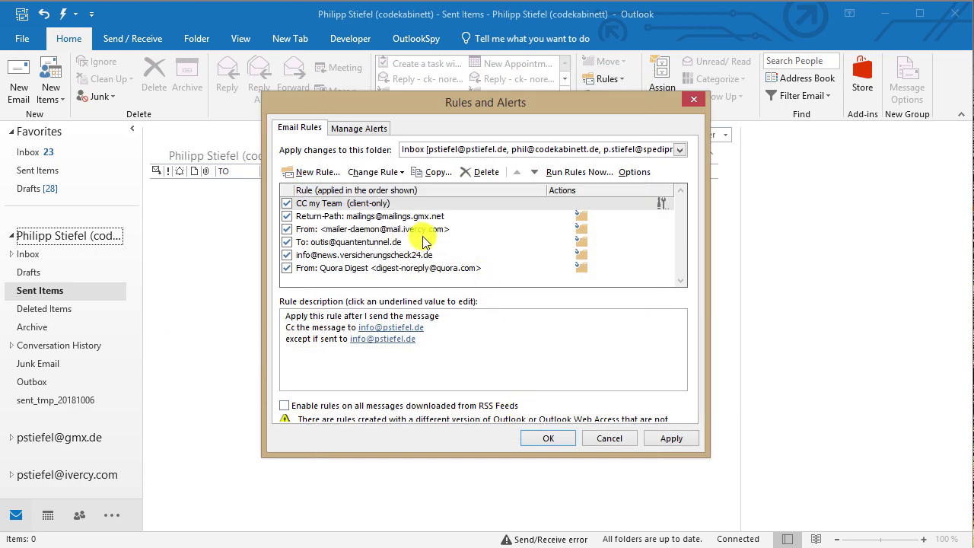
{"action": "left_click", "coordinate": [352, 206]}
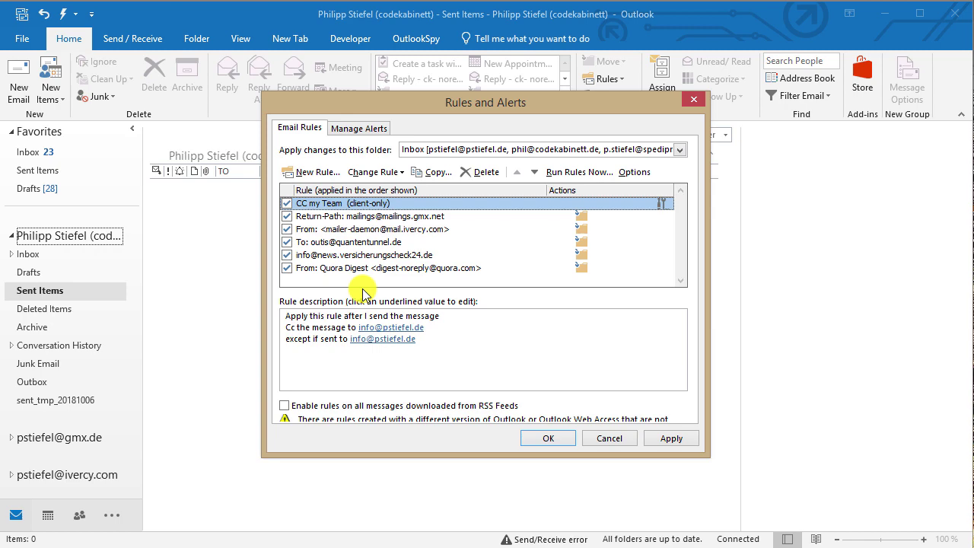
{"action": "left_click", "coordinate": [545, 438]}
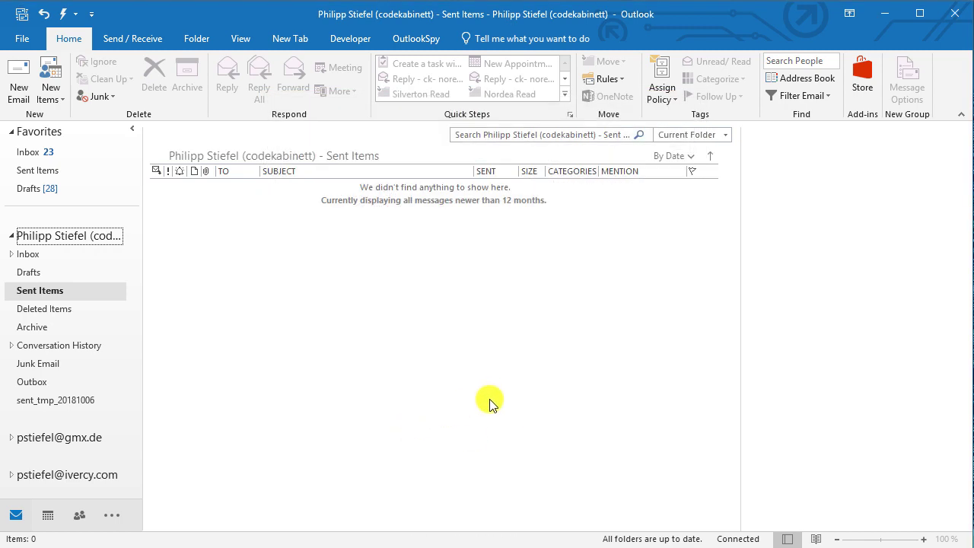
Step: Compose a new email to your own address with subject 'Test of automatic CC'
{"action": "left_click", "coordinate": [21, 81]}
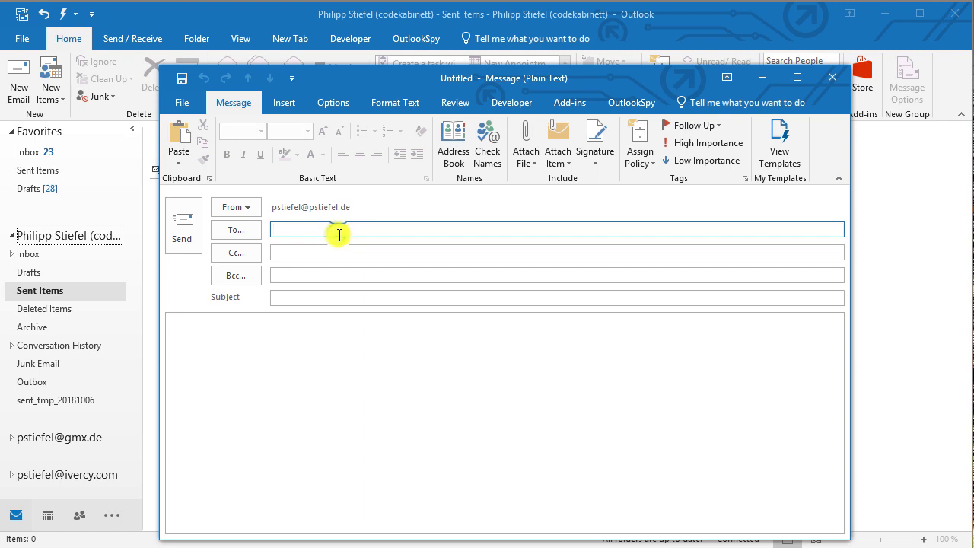
{"action": "key", "text": "Return"}
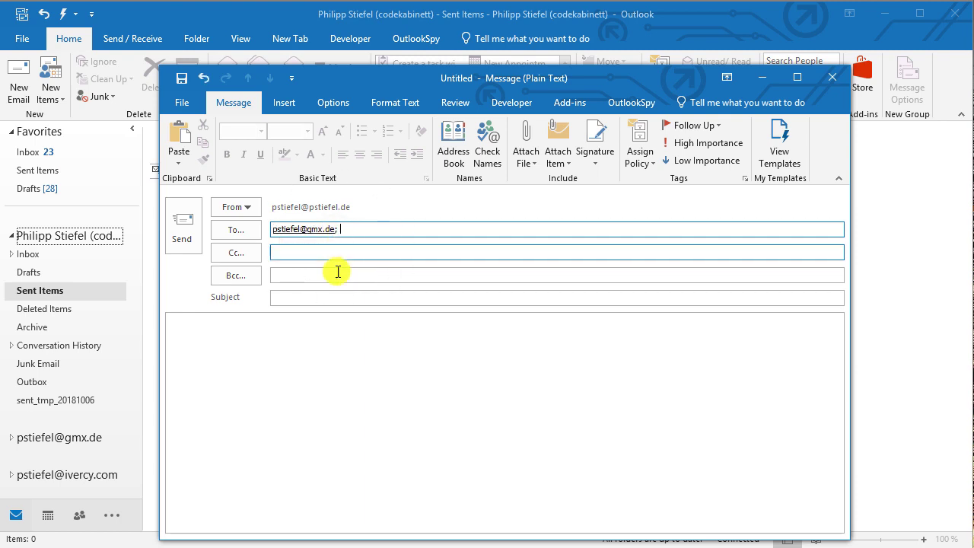
{"action": "left_click", "coordinate": [293, 296]}
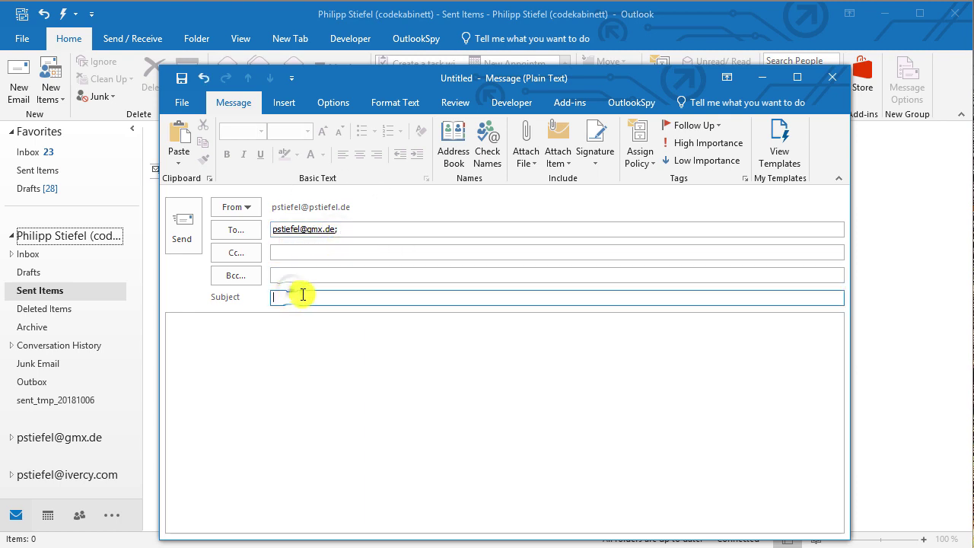
{"action": "type", "text": "Test of automatic CC"}
{"action": "key", "text": "Tab"}
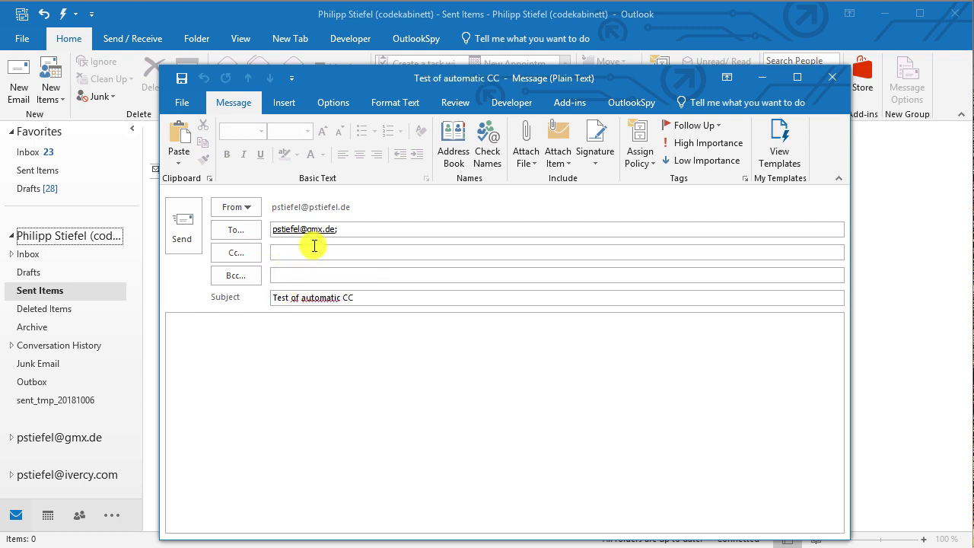
Step: Switch the sender to a different account and send the test email
{"action": "left_click", "coordinate": [257, 207]}
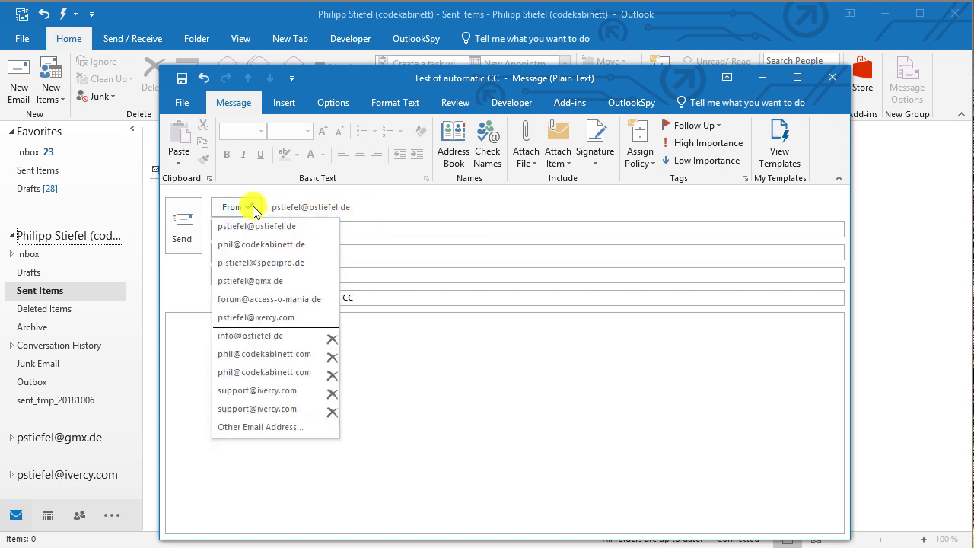
{"action": "left_click", "coordinate": [252, 356]}
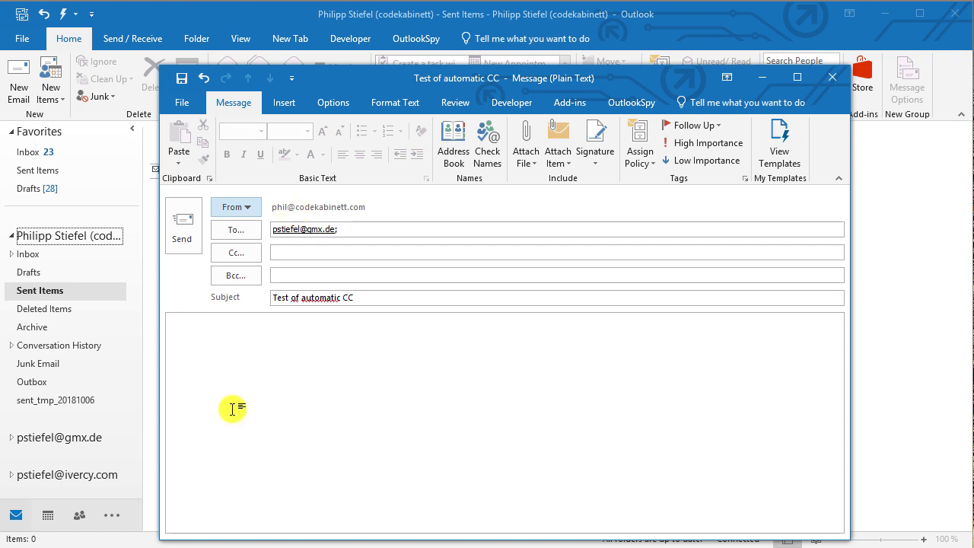
{"action": "left_click", "coordinate": [231, 336]}
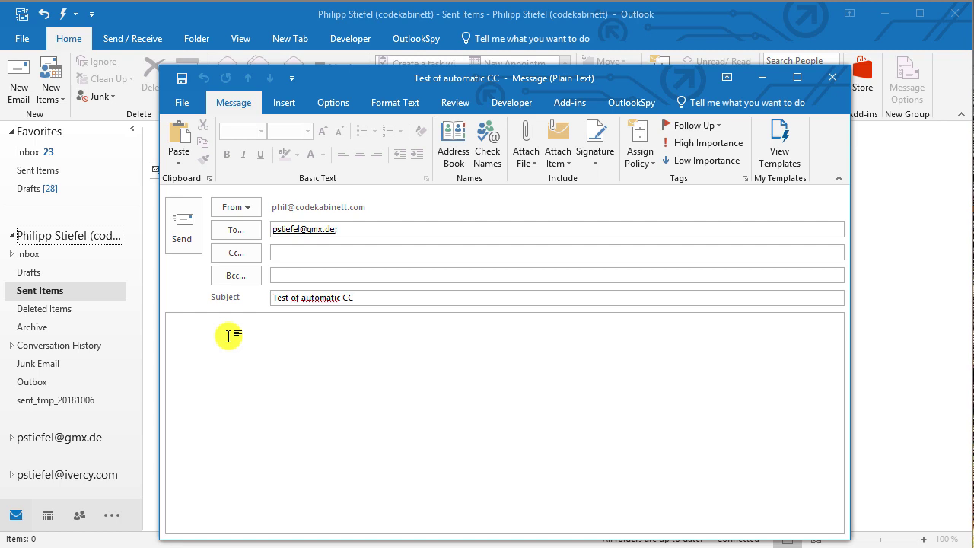
{"action": "left_click", "coordinate": [182, 242]}
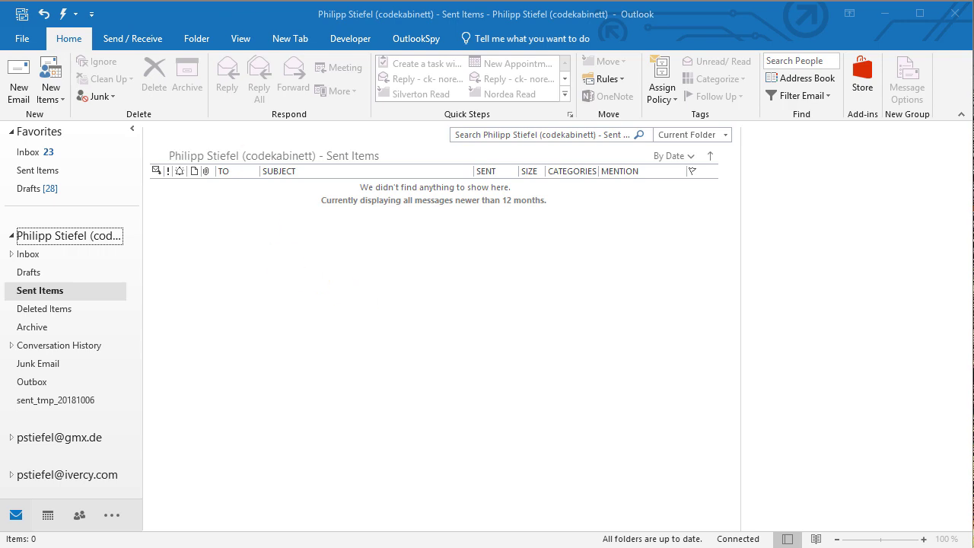
Step: Send/Receive all folders, open the sent test message, check its Cc recipient, and close it
{"action": "left_click", "coordinate": [23, 16]}
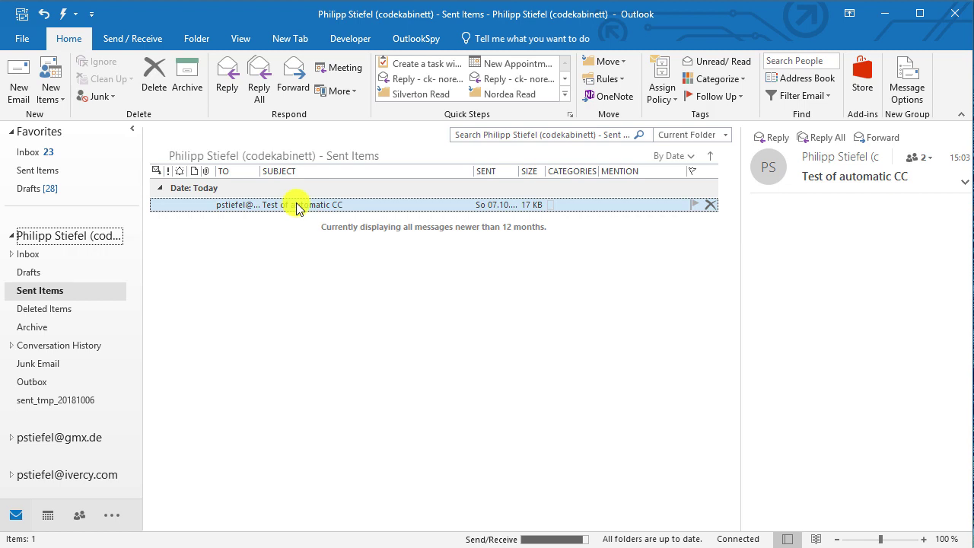
{"action": "double_click", "coordinate": [297, 206]}
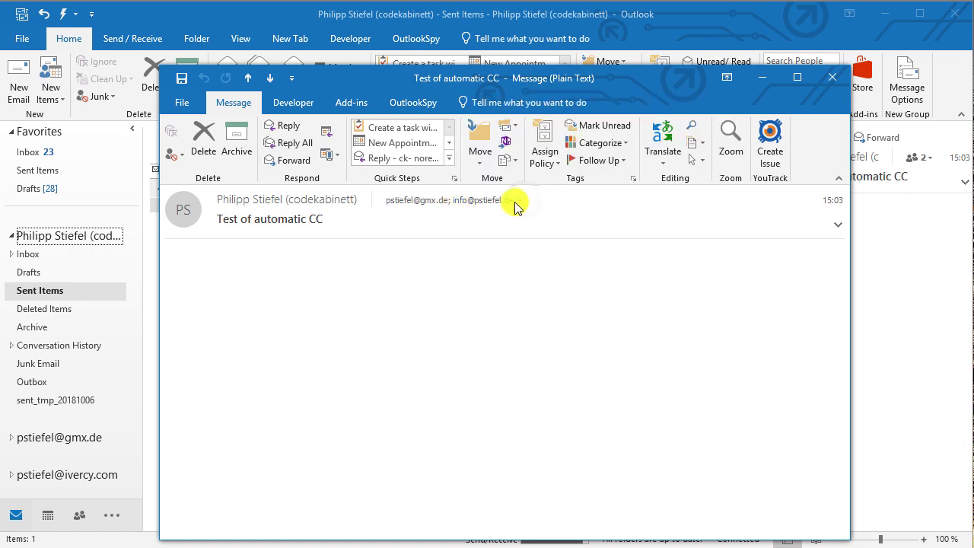
{"action": "left_click", "coordinate": [518, 200]}
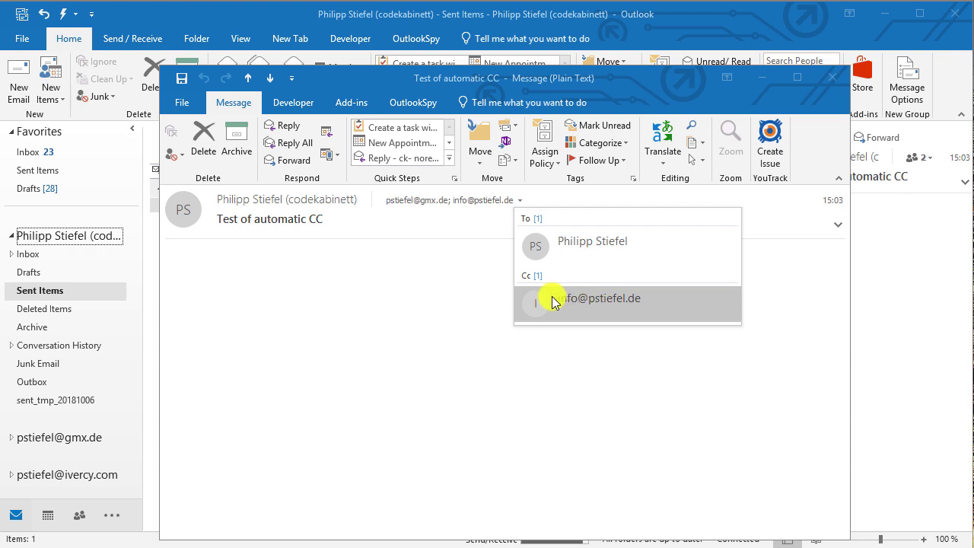
{"action": "left_click", "coordinate": [459, 308]}
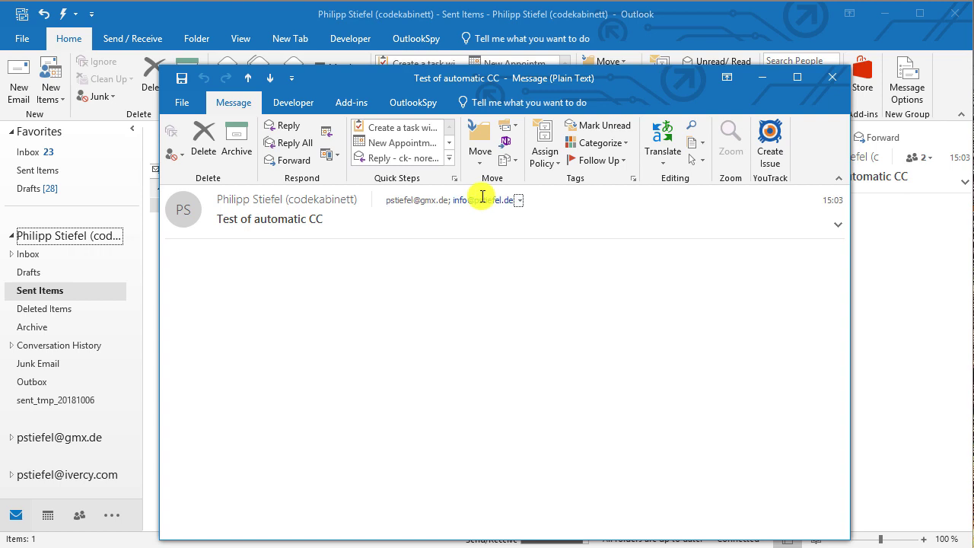
{"action": "left_click", "coordinate": [829, 78]}
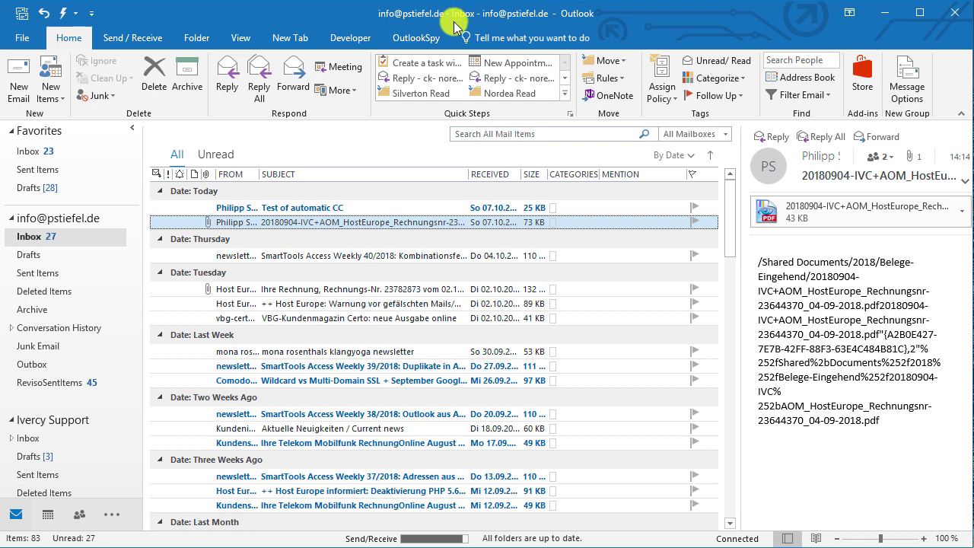
Step: Open the received 'Test of automatic CC' message and check the team's info address appears in Cc
{"action": "left_click", "coordinate": [299, 207]}
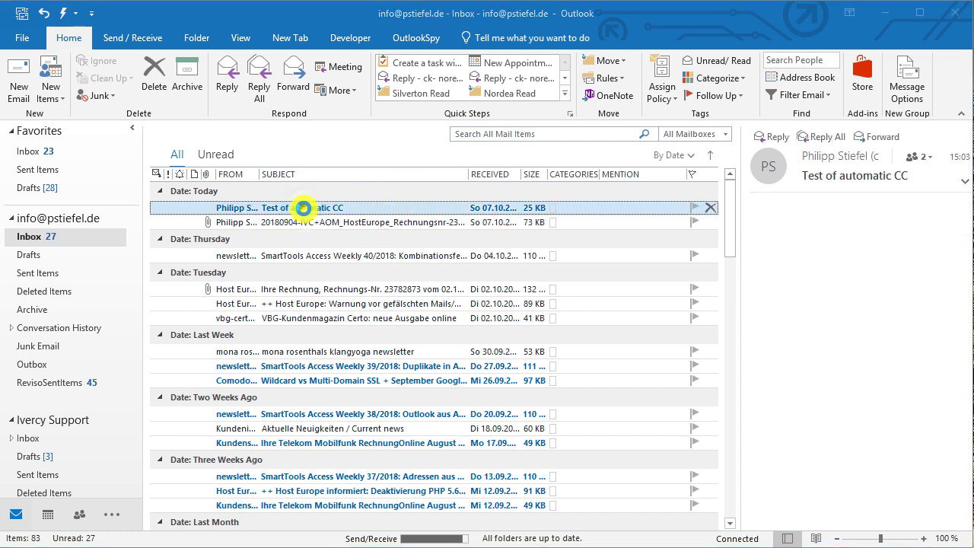
{"action": "double_click", "coordinate": [303, 208]}
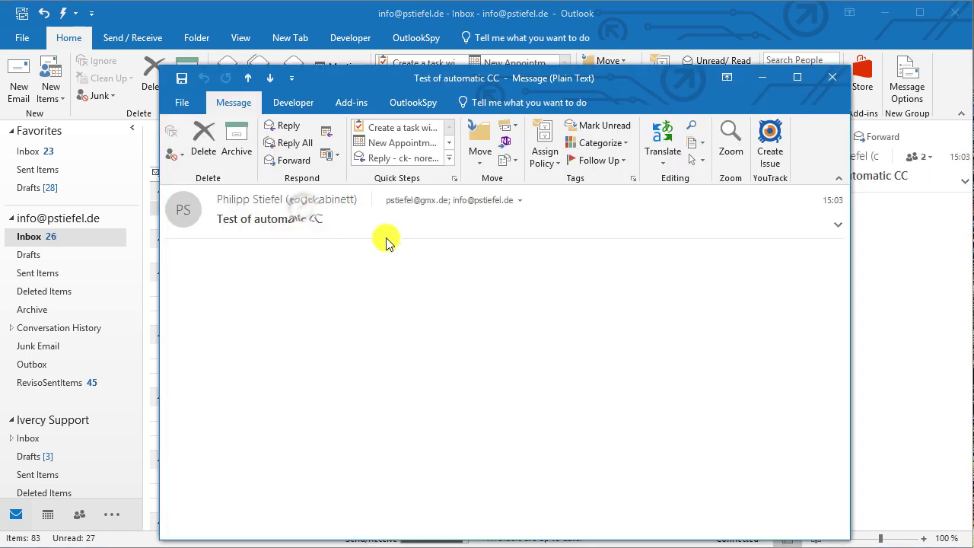
{"action": "left_click", "coordinate": [521, 201]}
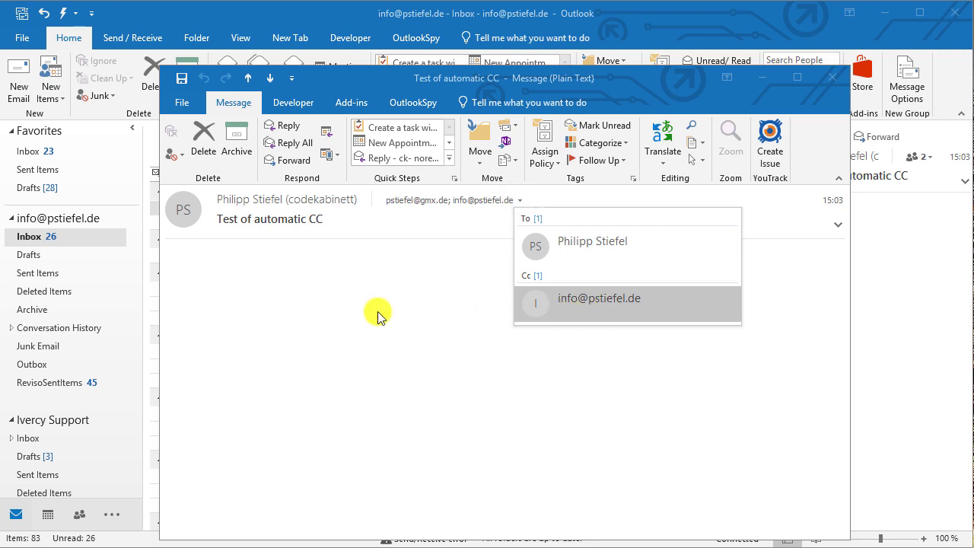
{"action": "key", "text": "Escape"}
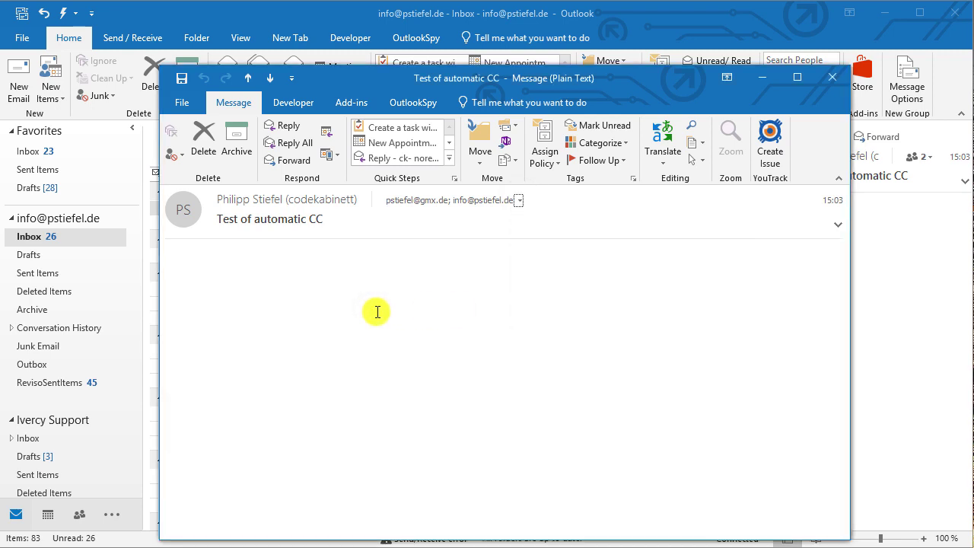